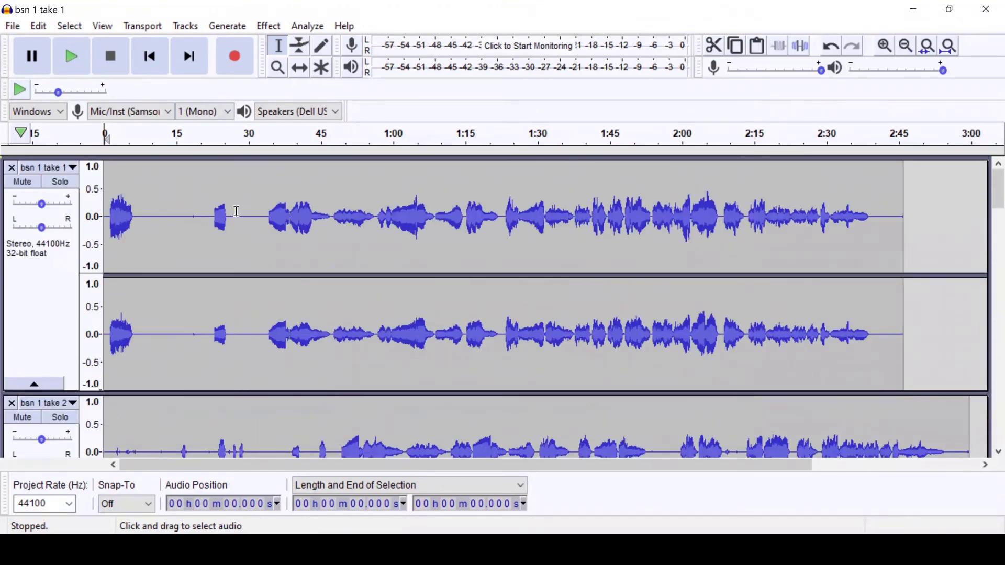
Cut about the first 29 seconds from the bsn 1 take 1 track
left_click_drag(244, 216, 104, 216)
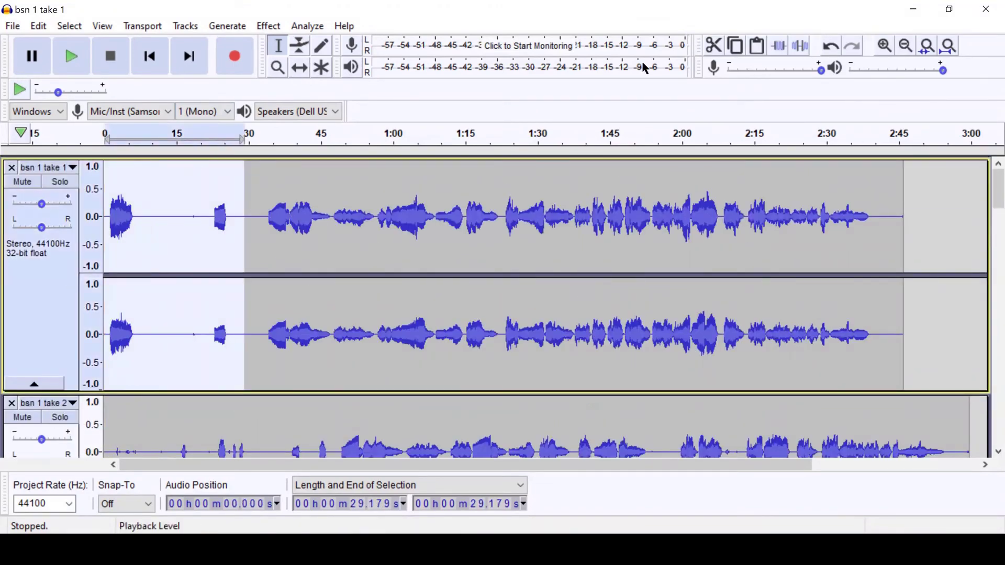
left_click(714, 46)
scroll(245, 268, "down", 3)
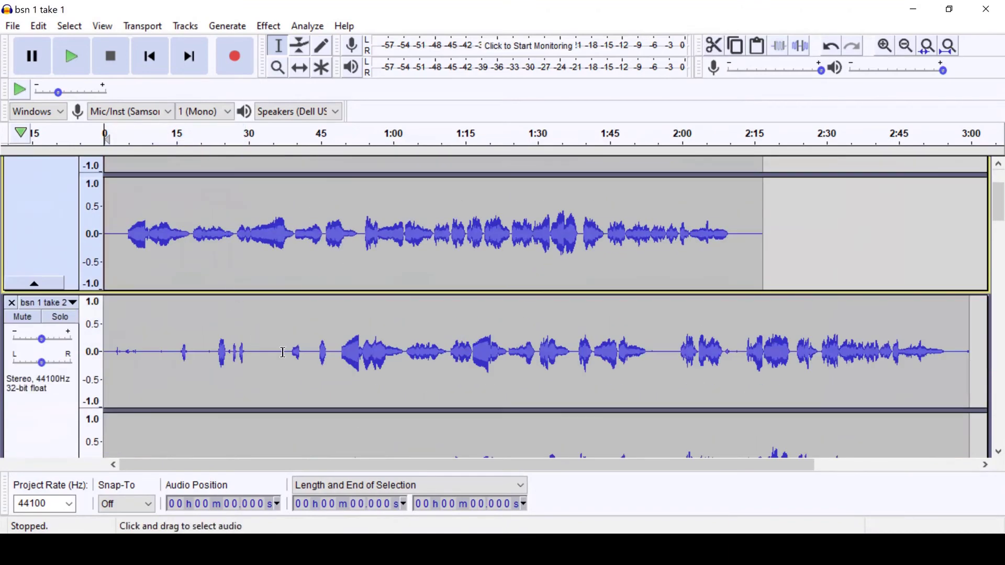
Cut about the first 47 seconds from the bsn 1 take 2 track, just before the music starts
left_click_drag(331, 351, 105, 351)
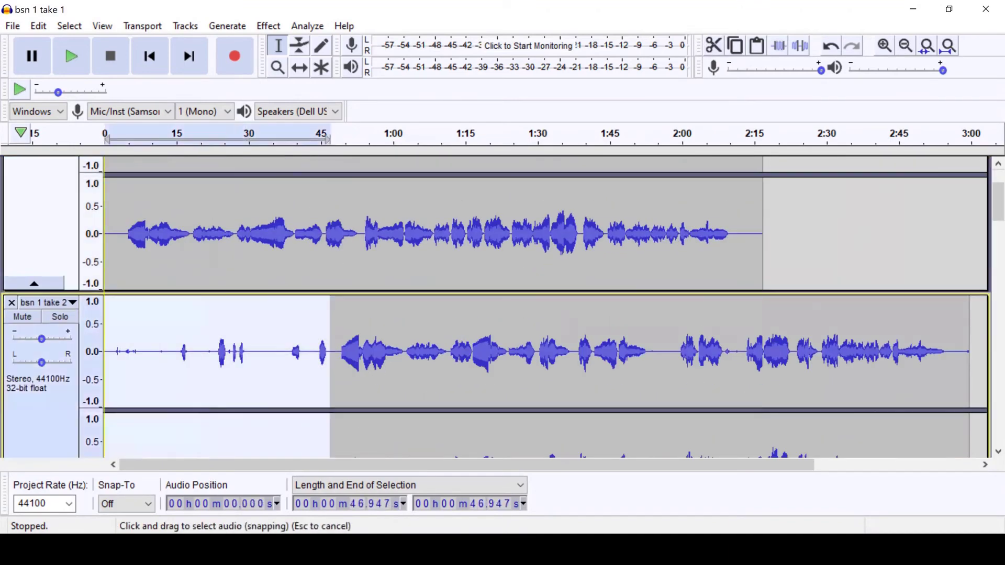
left_click(715, 45)
scroll(260, 261, "up", 2)
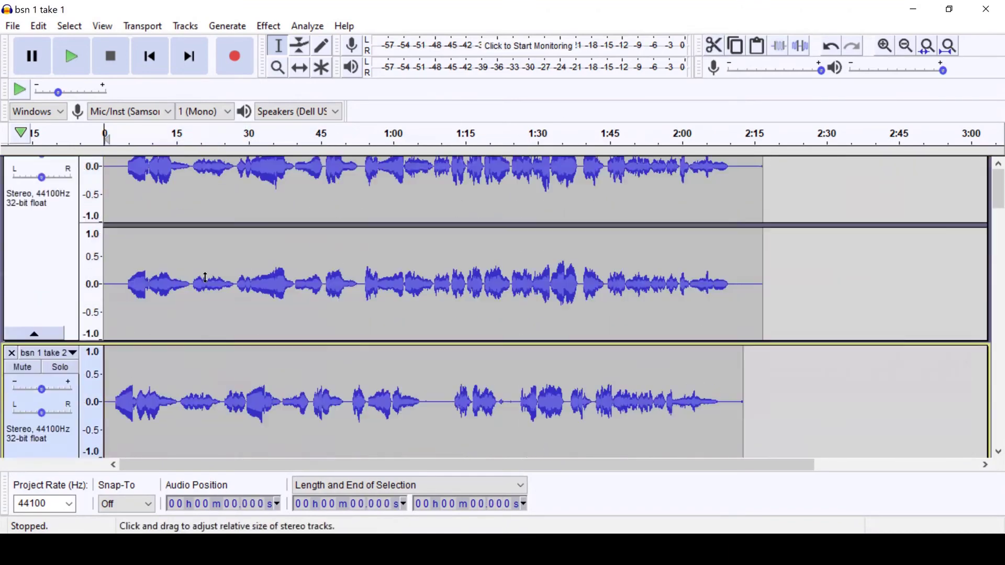
scroll(251, 236, "down", 2)
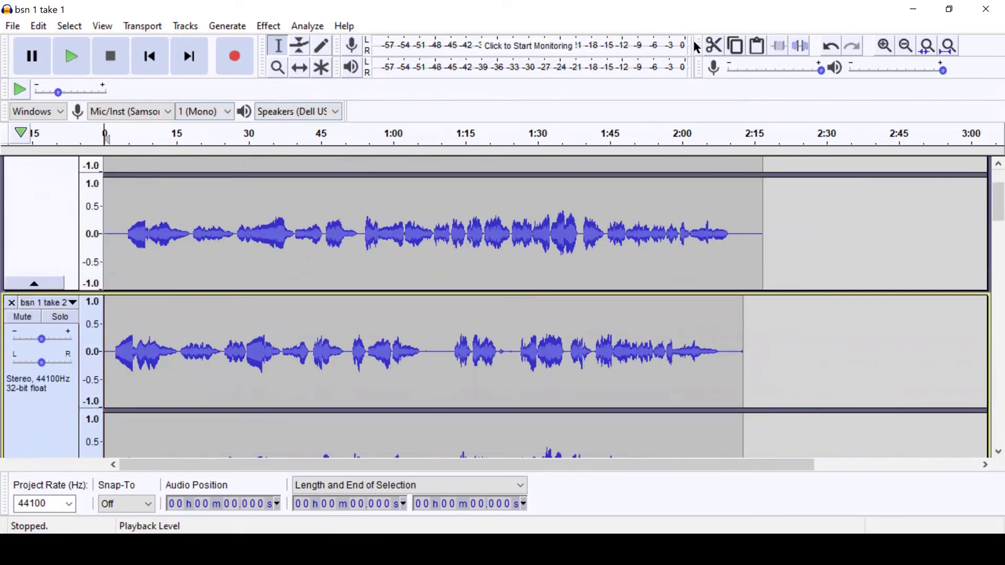
Compare the starting points of the bsn 1 takes up close and look over the alignment of the bsn tracks
left_click(885, 47)
left_click(885, 48)
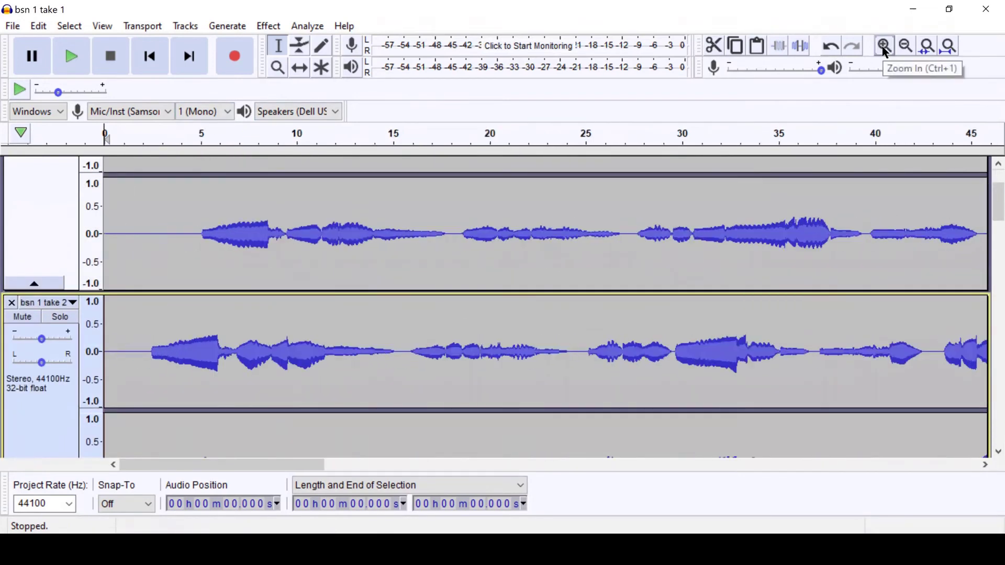
left_click(885, 48)
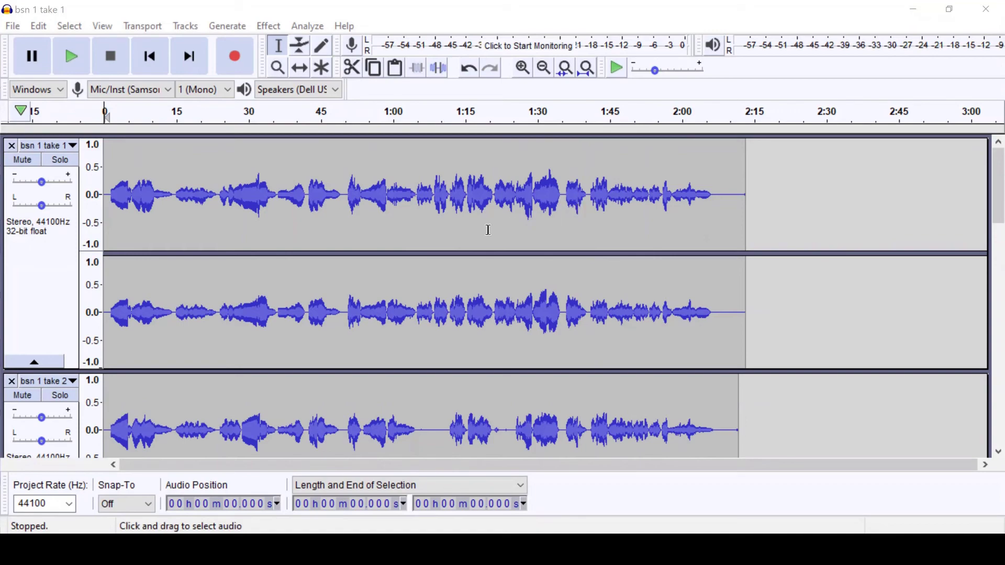
scroll(467, 273, "down", 3)
scroll(466, 273, "down", 3)
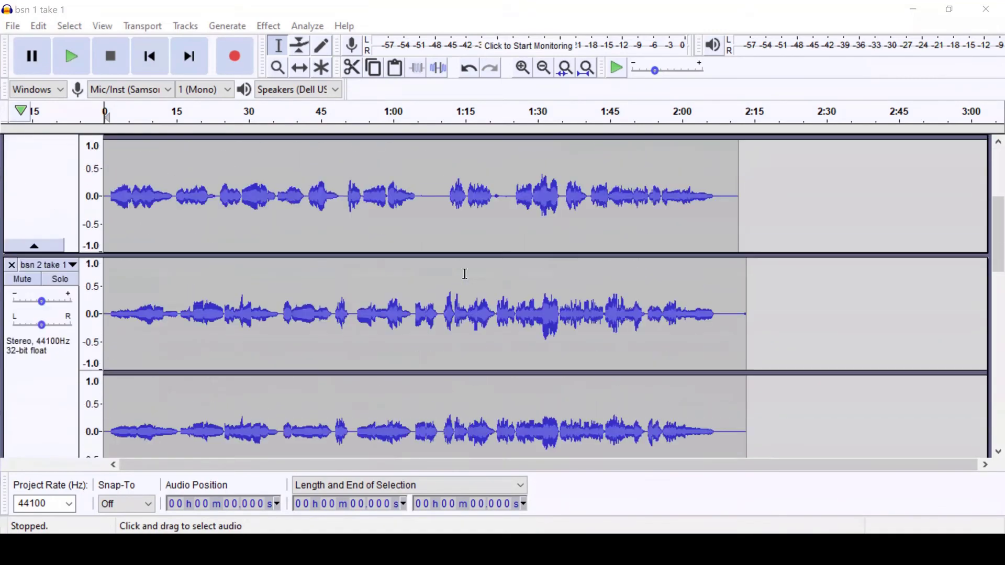
scroll(465, 274, "up", 2)
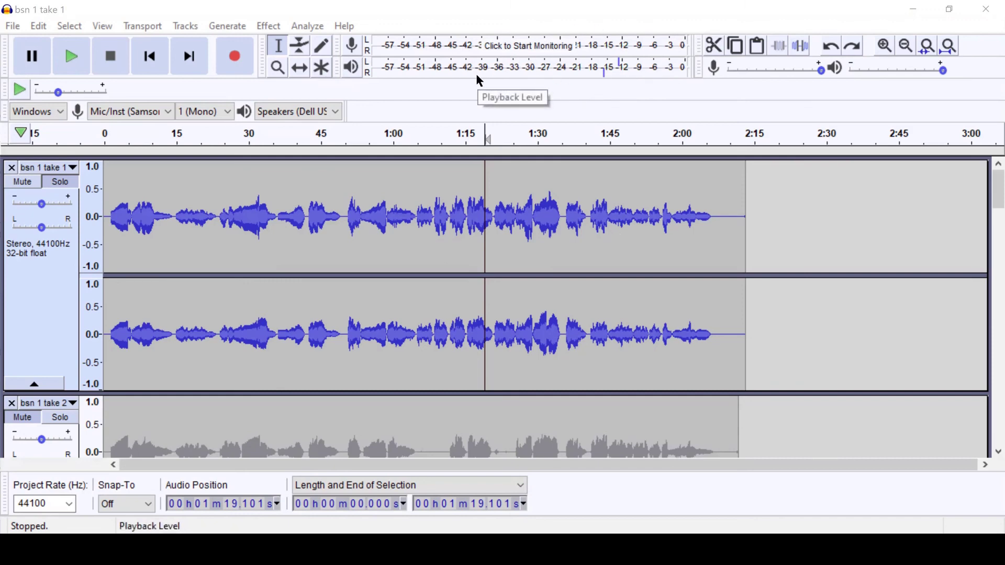
left_click(809, 226)
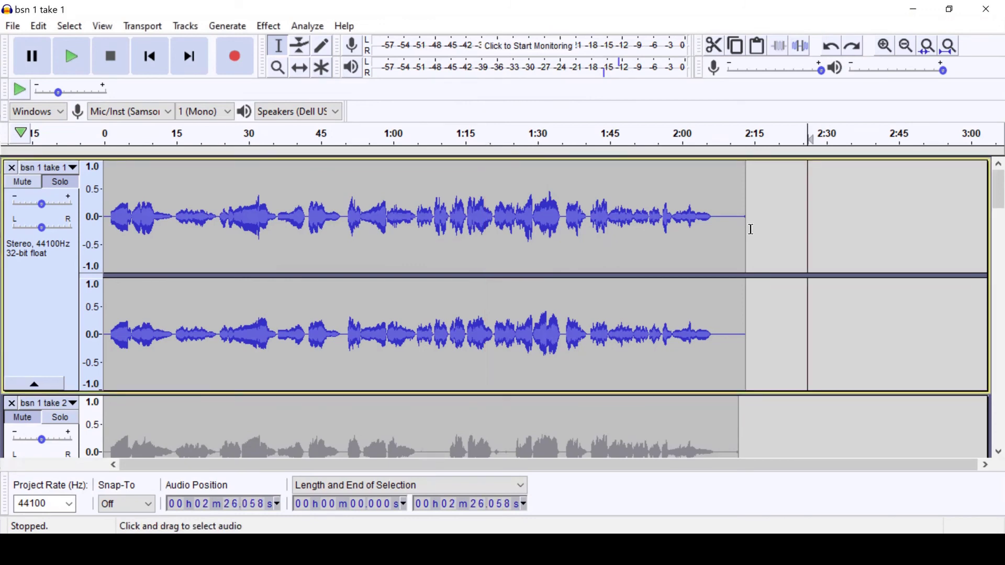
key("ctrl+a")
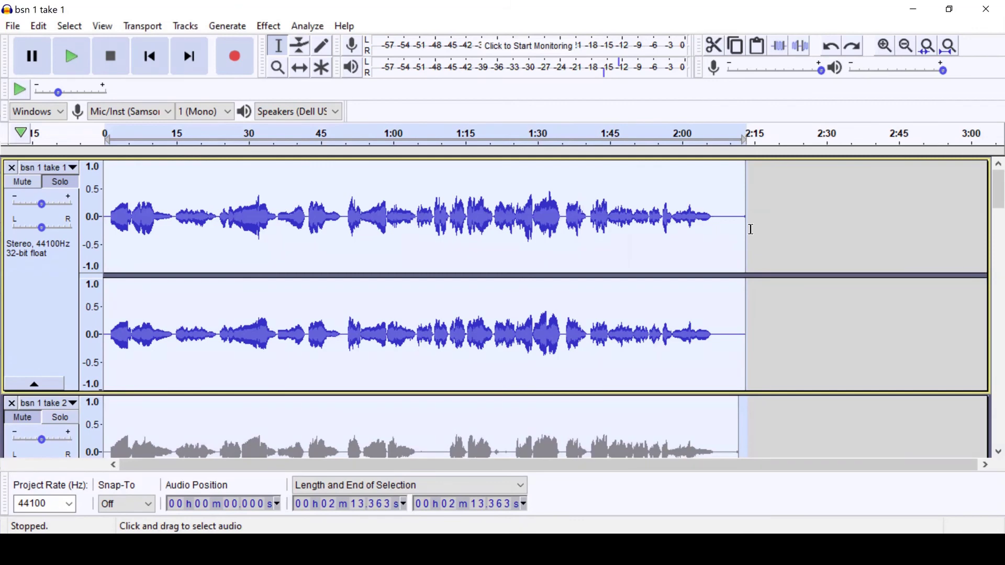
left_click(765, 222)
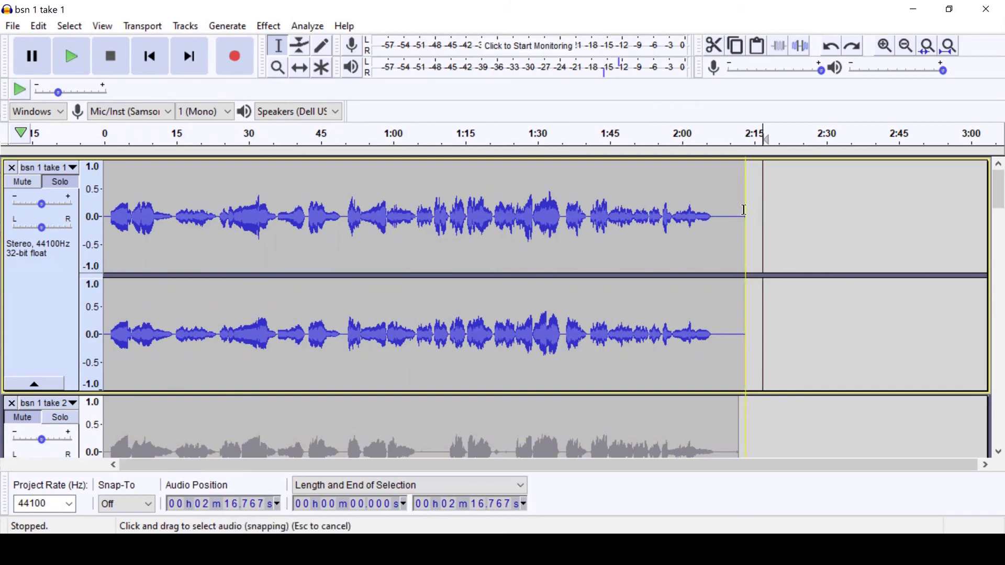
Amplify the whole bsn 1 take 1 track by 1.3 dB
left_click_drag(746, 210, 105, 214)
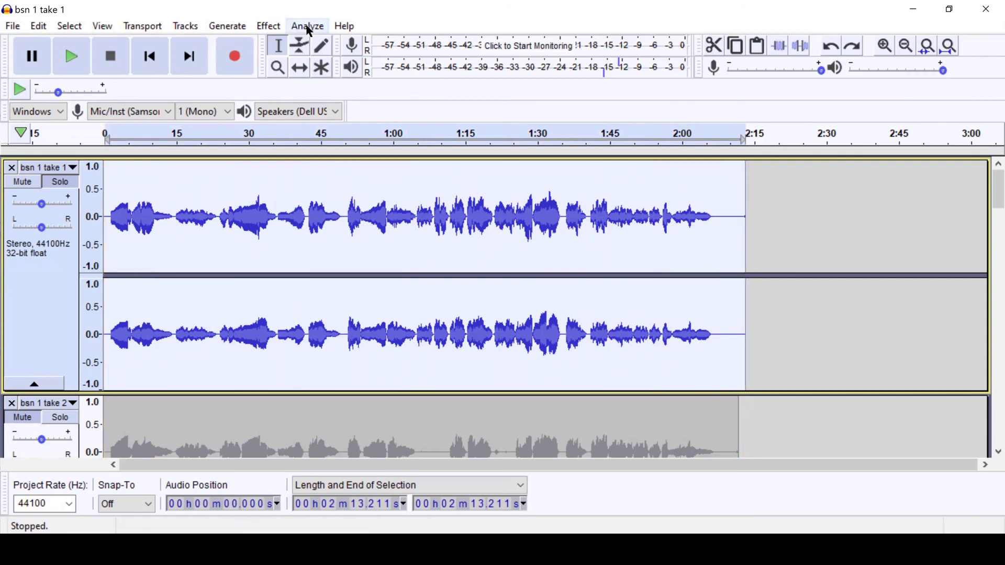
left_click(269, 26)
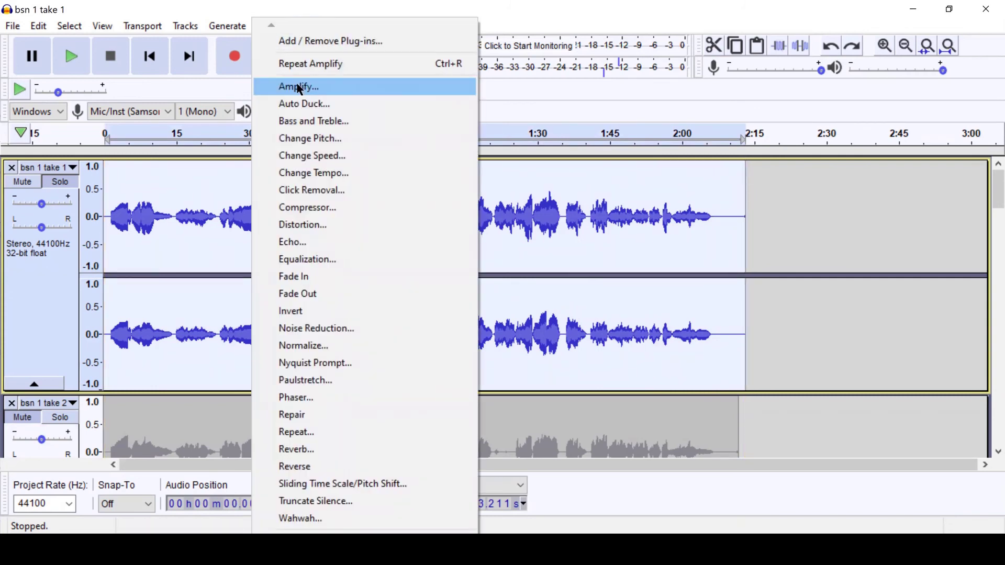
left_click(300, 88)
left_click_drag(531, 245, 521, 241)
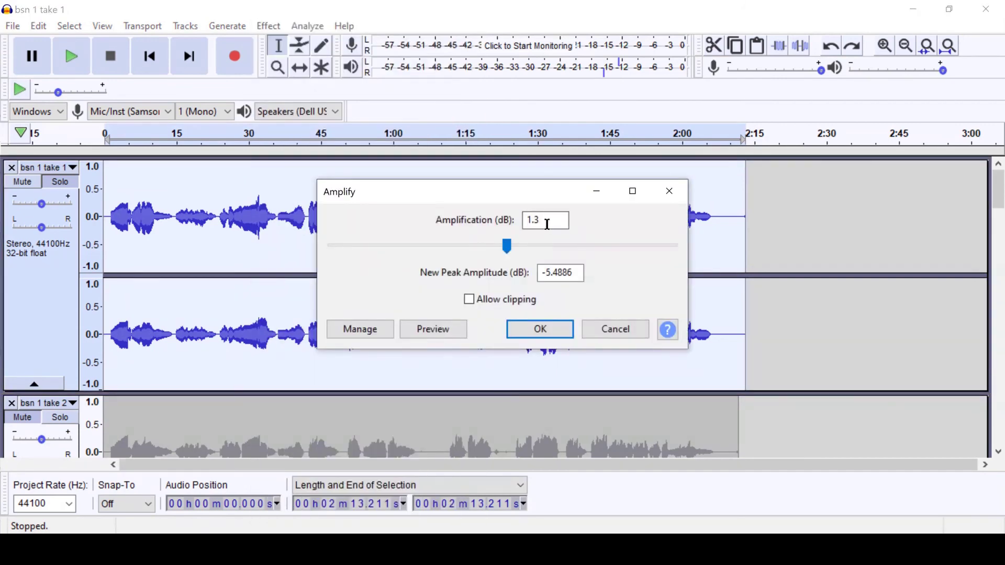
left_click(524, 332)
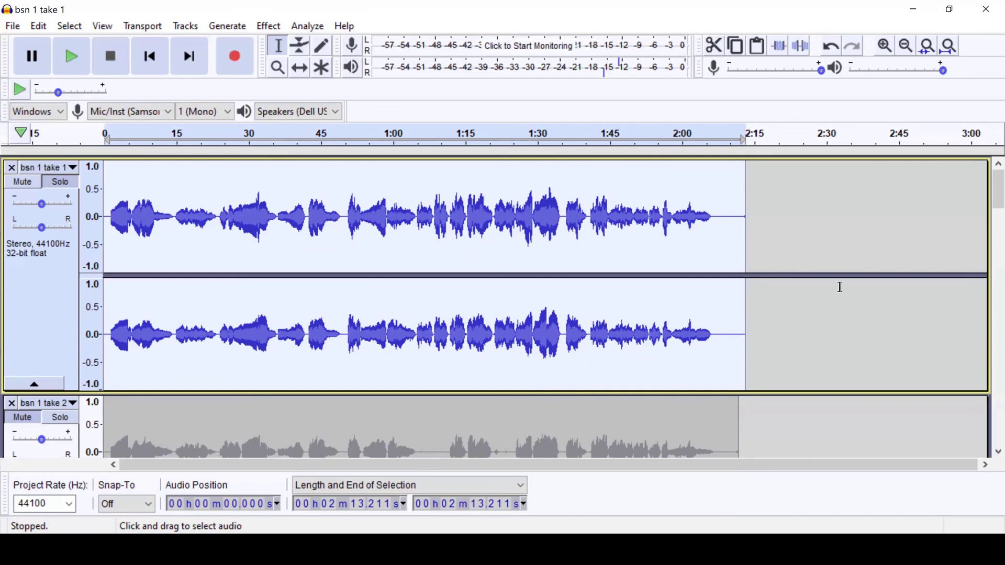
Apply Reverb to all tracks with 49% room size, 30 ms pre-delay, 53% reverberance and 50% damping
left_click(826, 223)
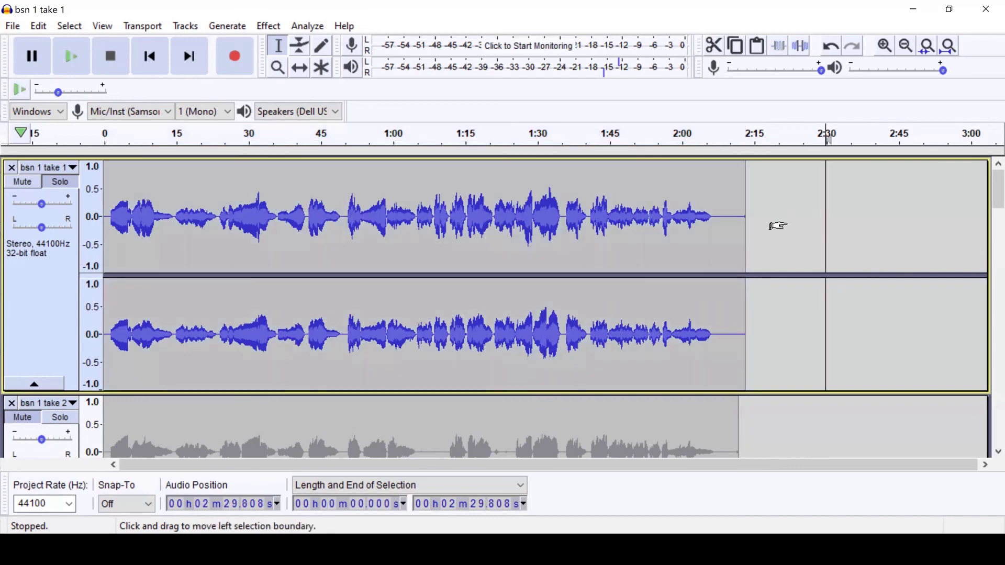
key("ctrl+a")
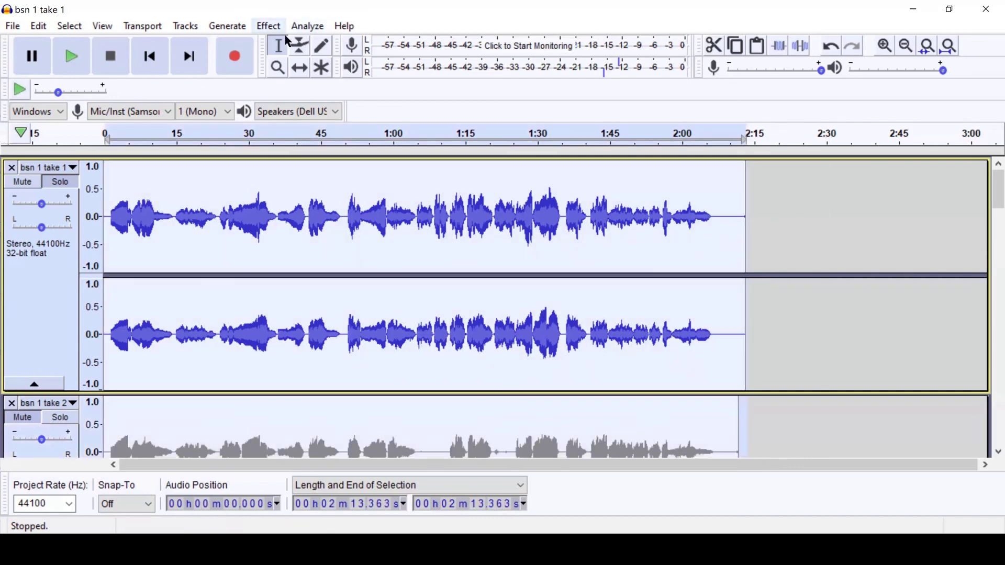
left_click(269, 26)
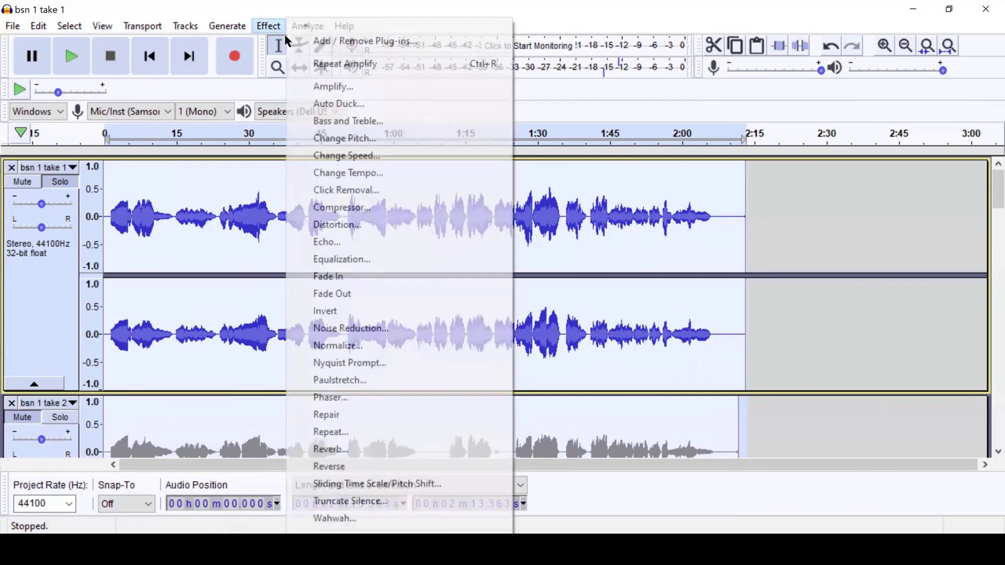
left_click(377, 449)
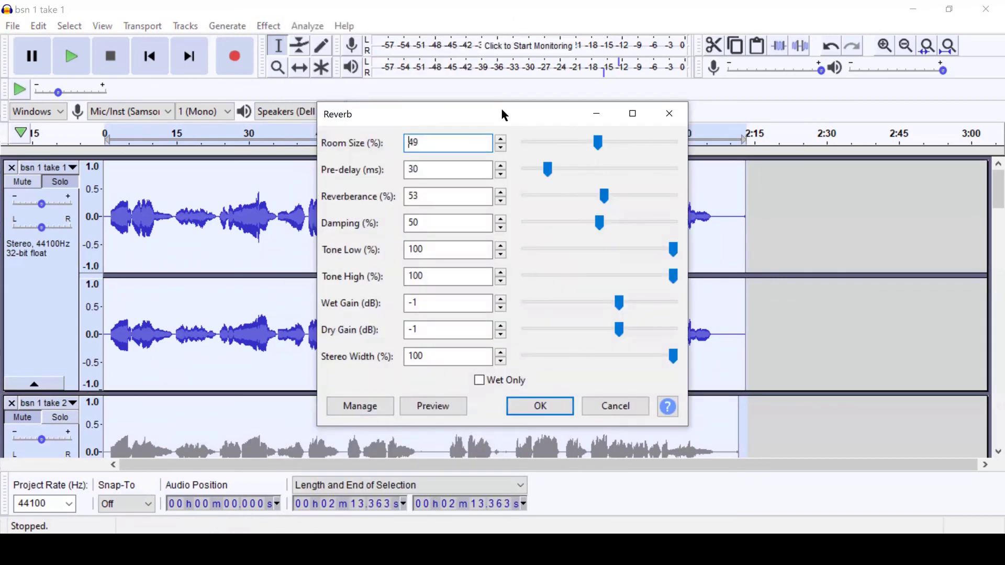
left_click(531, 411)
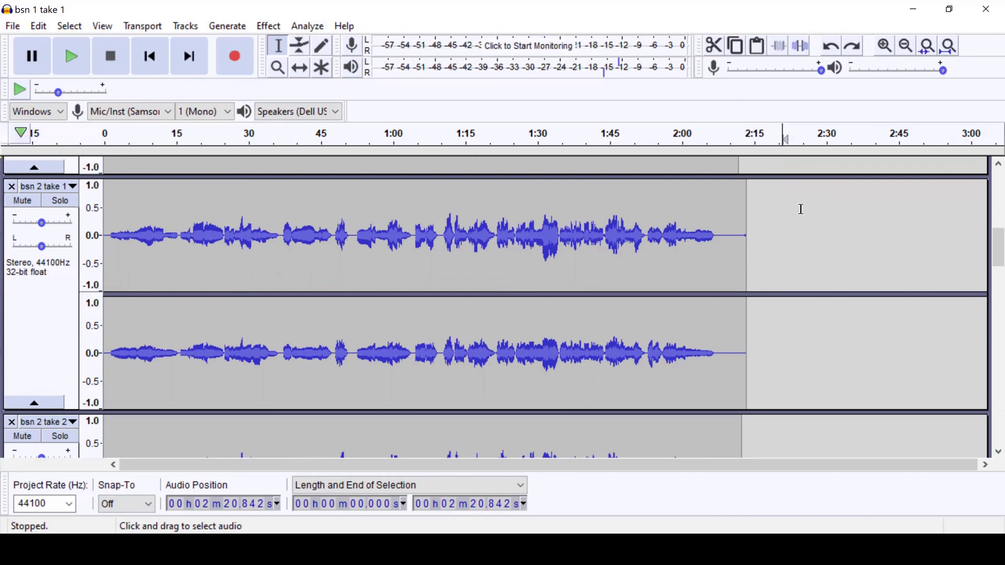
Cut the silent tail of the bsn 2 take 1 and take 2 tracks from about 2:09.8 onward
left_click_drag(729, 235, 897, 503)
scroll(810, 446, "down", 4)
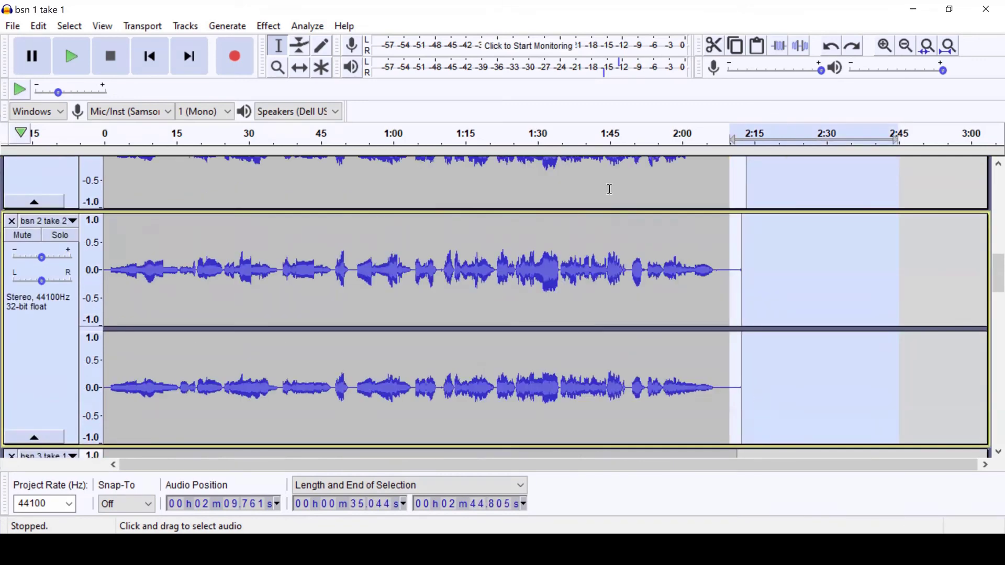
left_click(714, 46)
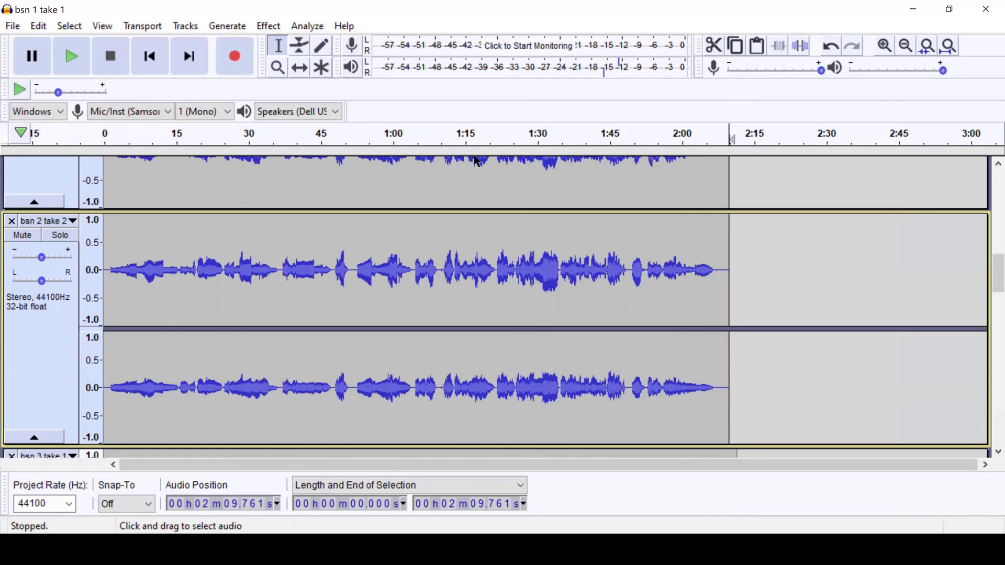
Open the export options for the project
left_click(12, 28)
mouse_move(138, 161)
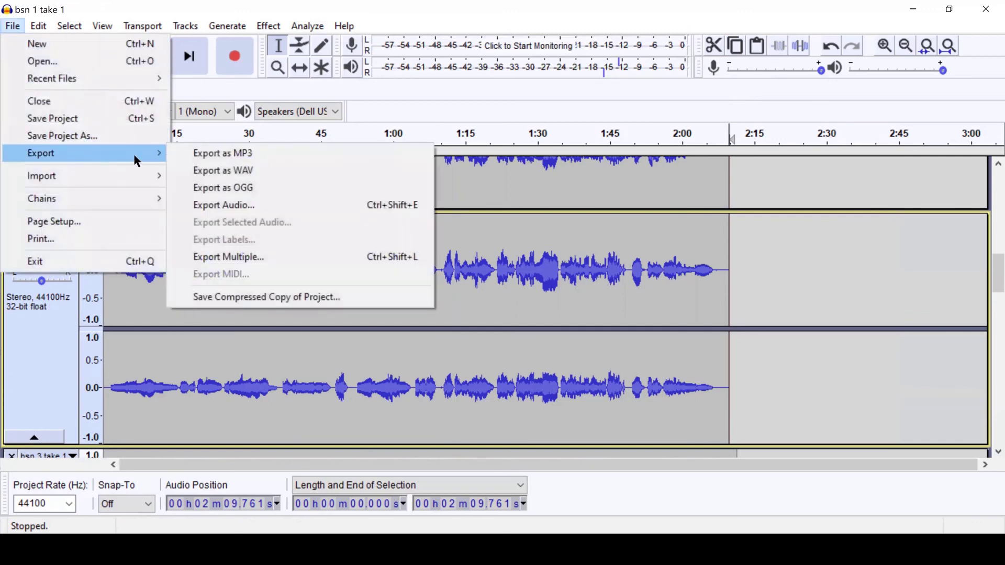